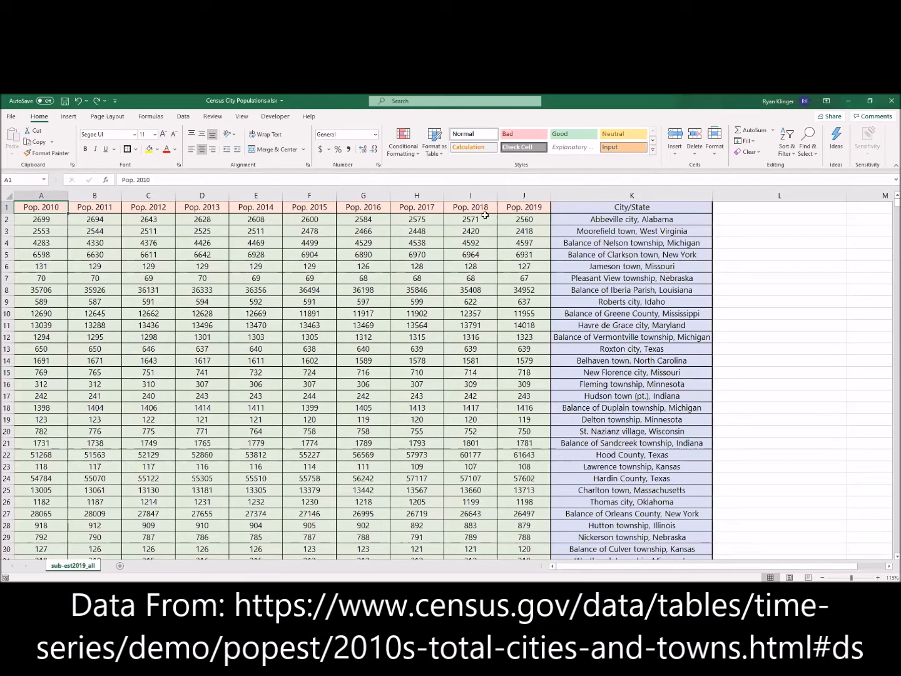
# Examine the City/State column down to its last row, returning to the first data row.
pyautogui.click(606, 191)
pyautogui.scroll(-3, 627, 323)
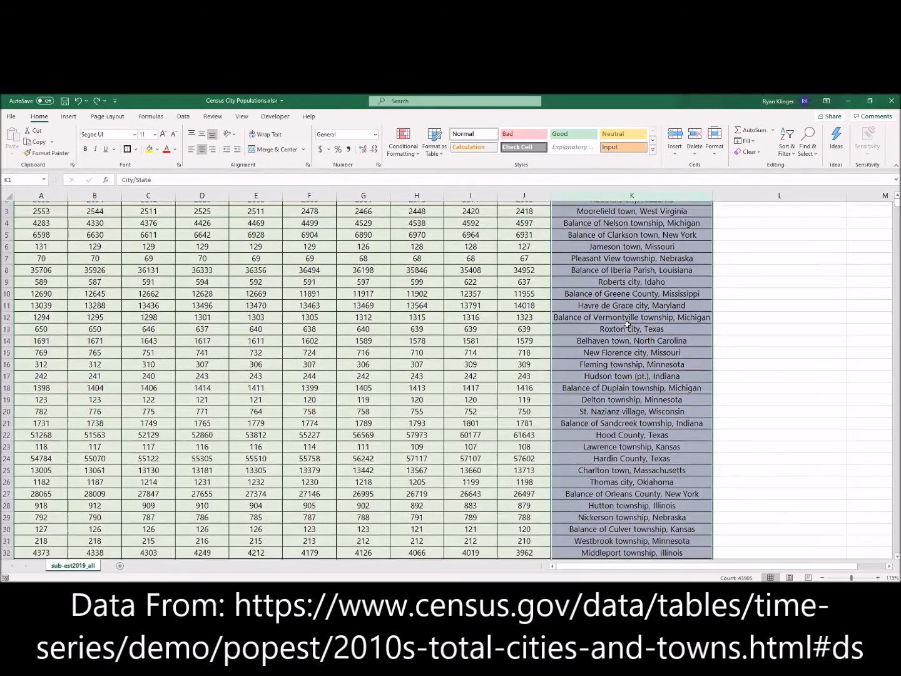
pyautogui.scroll(-8, 627, 323)
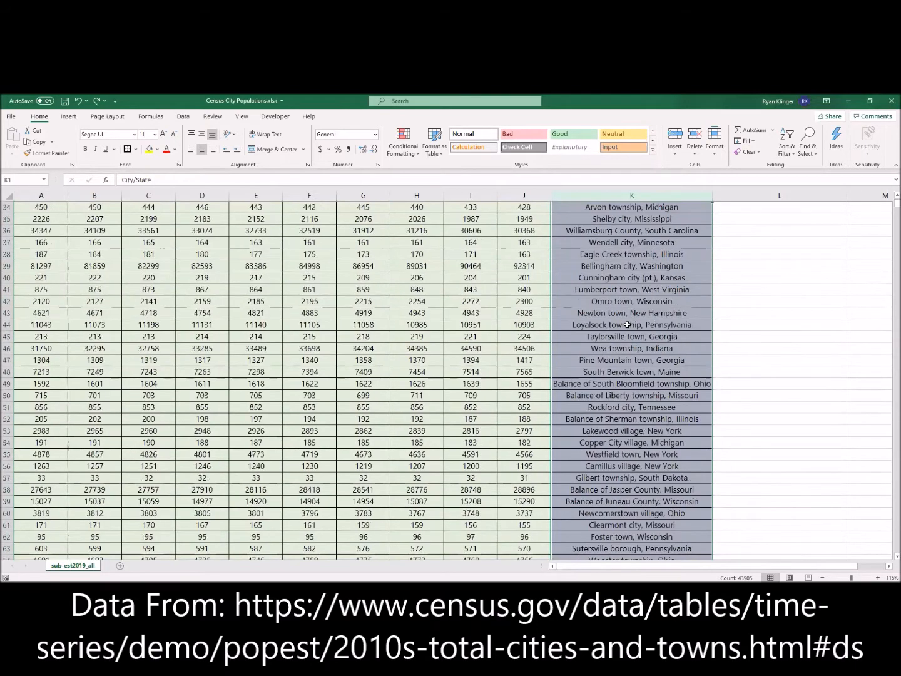
pyautogui.click(627, 323)
pyautogui.hotkey('ctrl', 'Down')
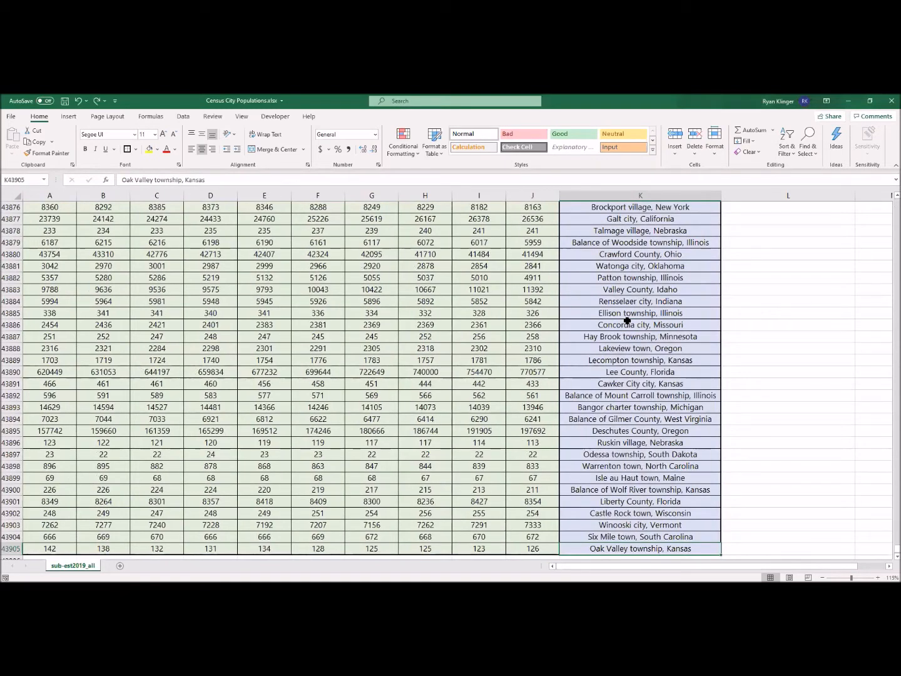
pyautogui.hotkey('ctrl', 'Up')
pyautogui.click(584, 220)
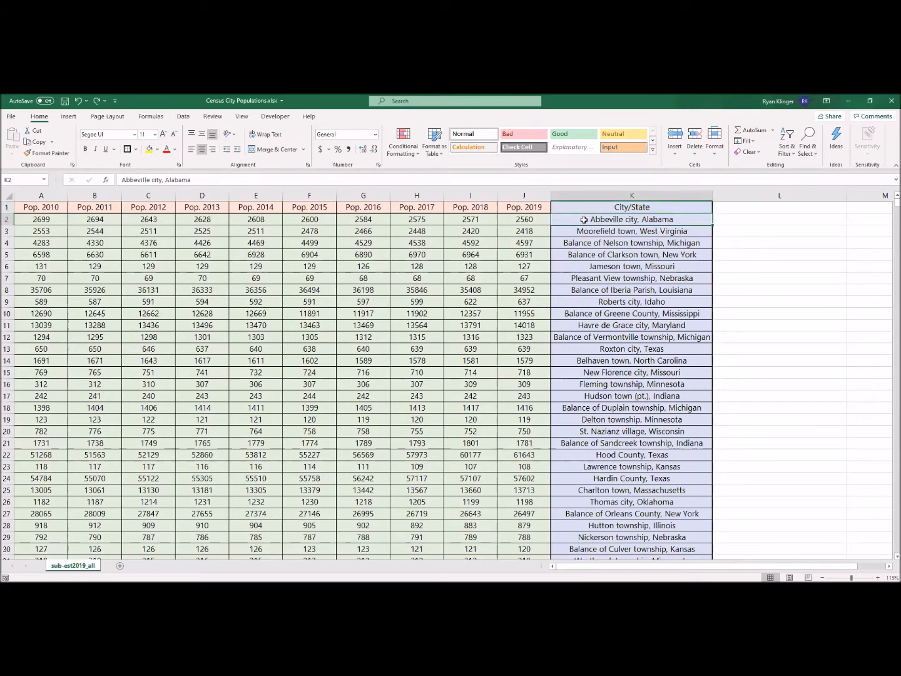
# Review the first data row's population values from Pop. 2010 through Pop. 2019.
pyautogui.click(42, 222)
pyautogui.press('Right')
pyautogui.press('Right')
pyautogui.press('Right')
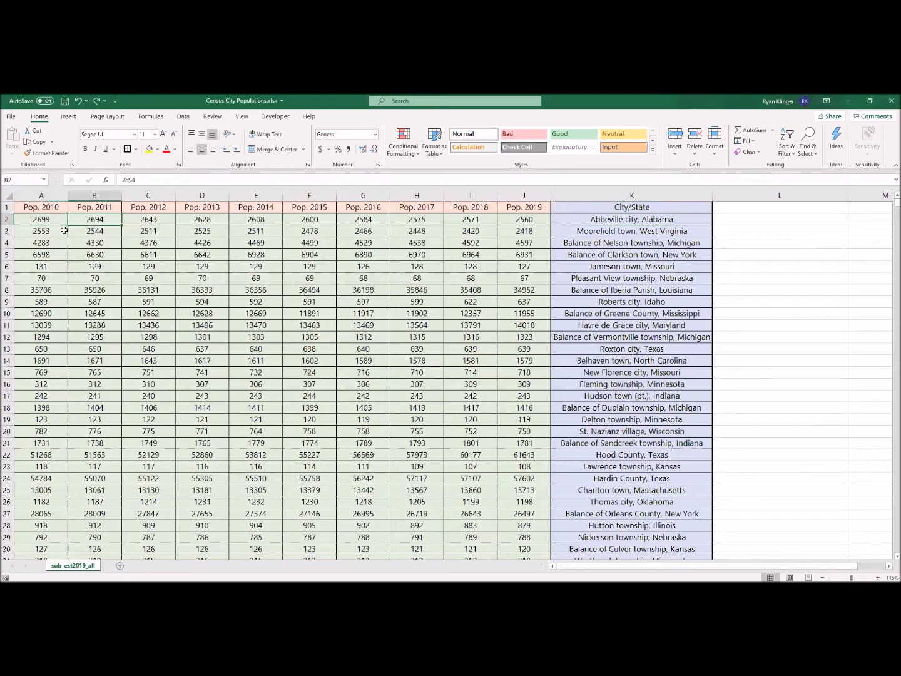
pyautogui.press('Right')
pyautogui.press('Right')
pyautogui.press('Right')
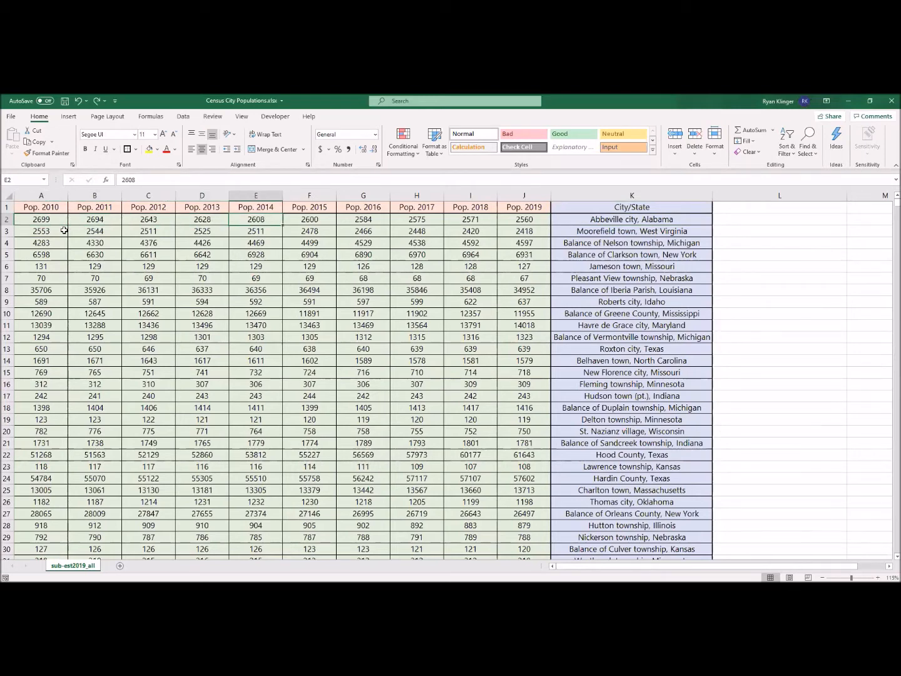
pyautogui.press('Right')
pyautogui.press('Right')
pyautogui.press('Right')
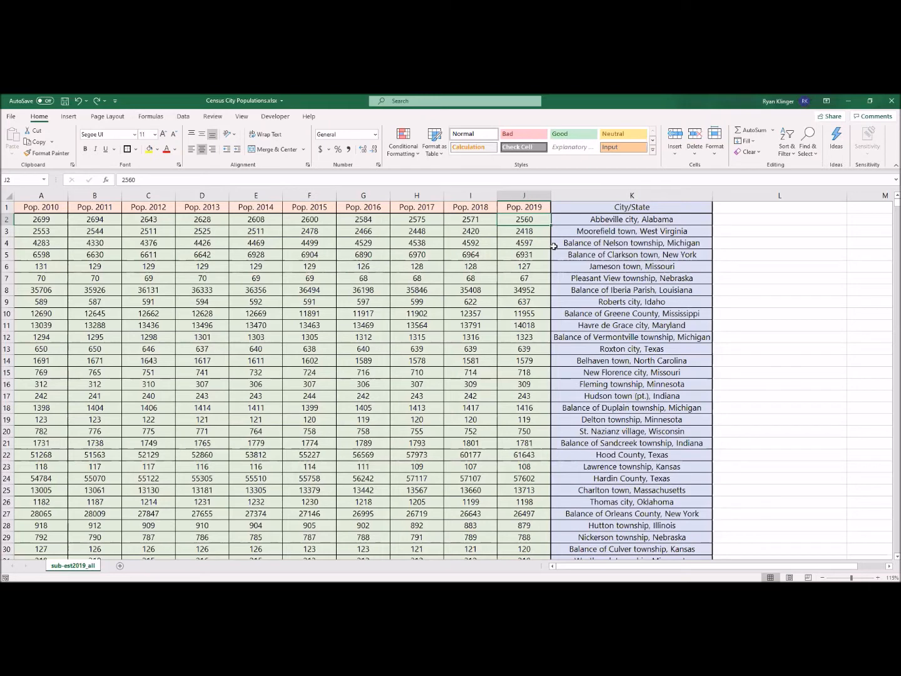
# Look through the City/State column for the scattered Alabama entries, such as Crenshaw County and Lexington town.
pyautogui.click(566, 197)
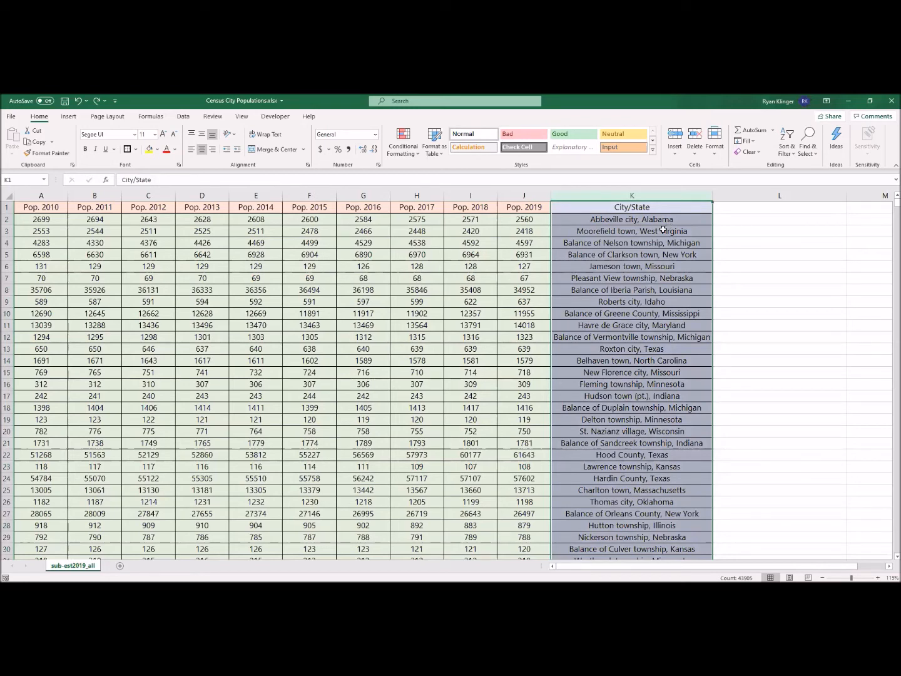
pyautogui.scroll(-5, 663, 230)
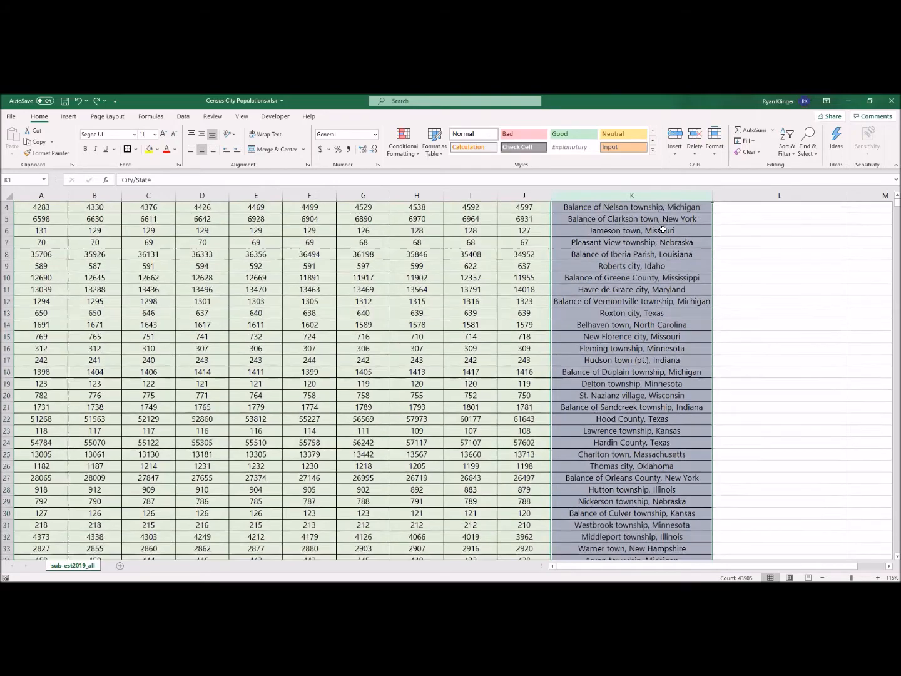
pyautogui.scroll(-5, 662, 229)
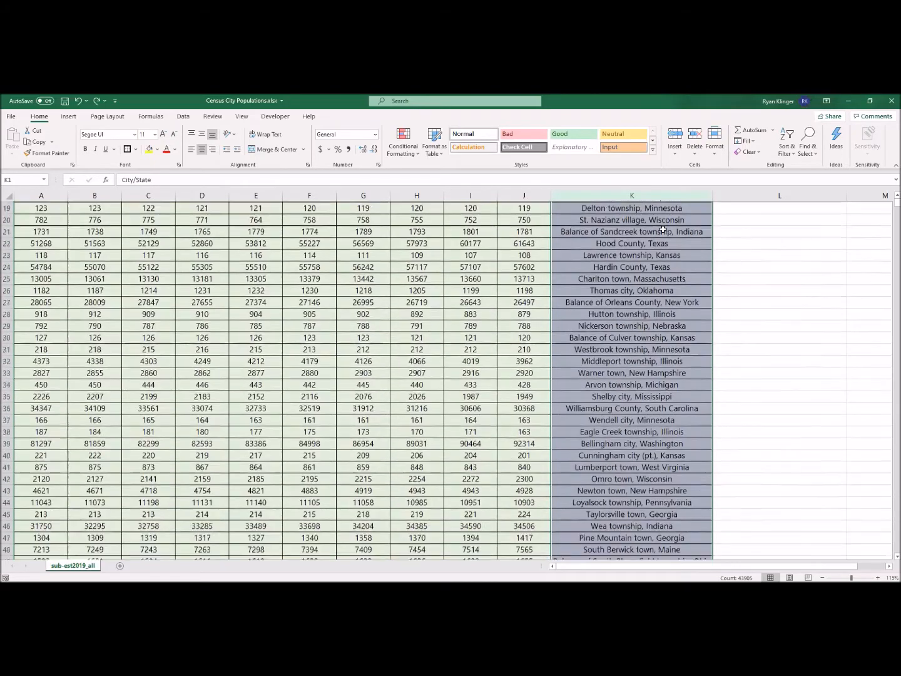
pyautogui.scroll(-7, 662, 229)
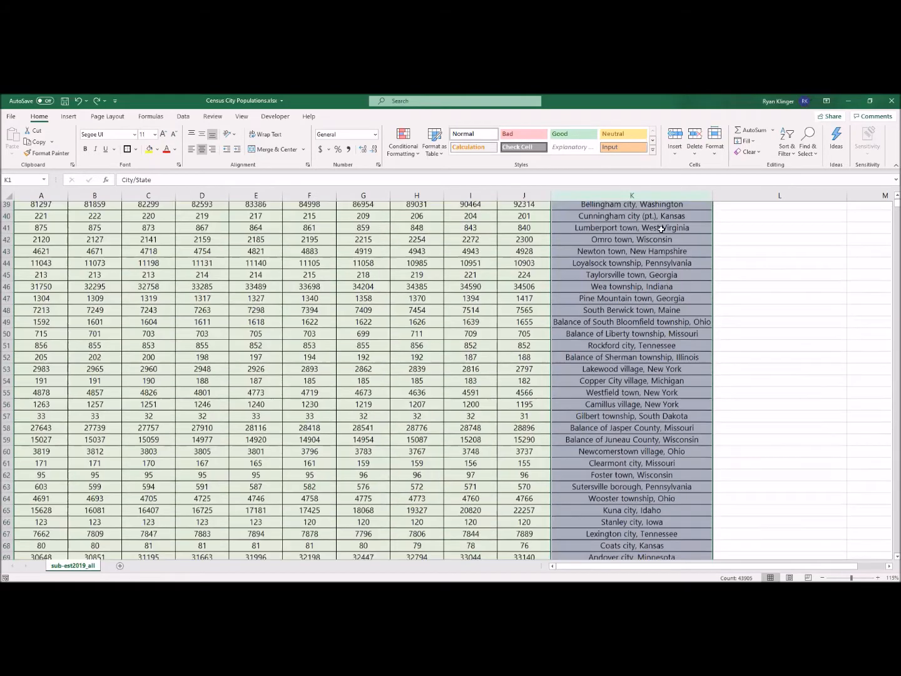
pyautogui.scroll(-1, 661, 230)
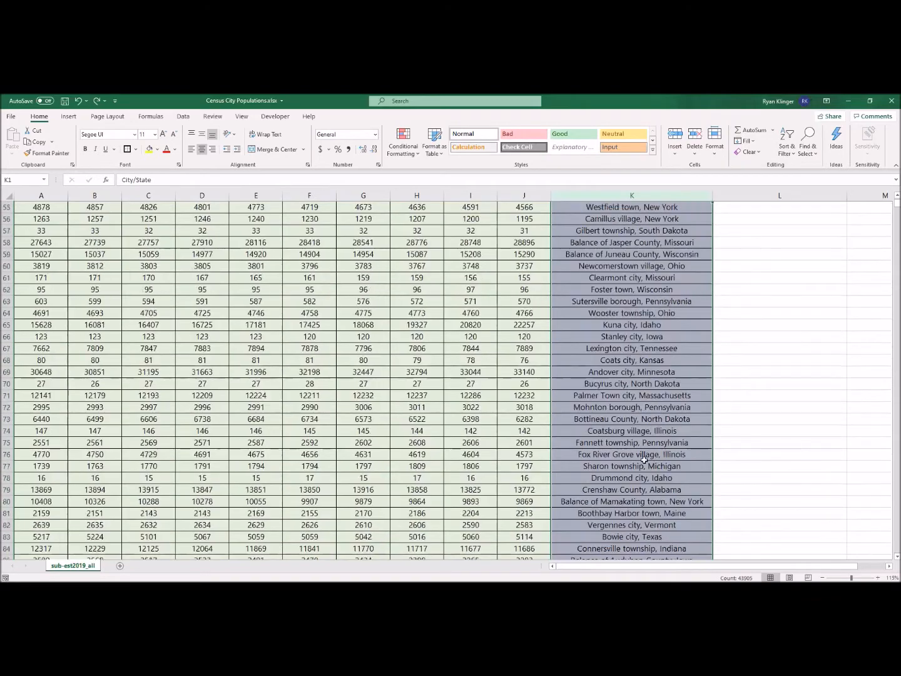
pyautogui.click(638, 490)
pyautogui.scroll(-5, 638, 492)
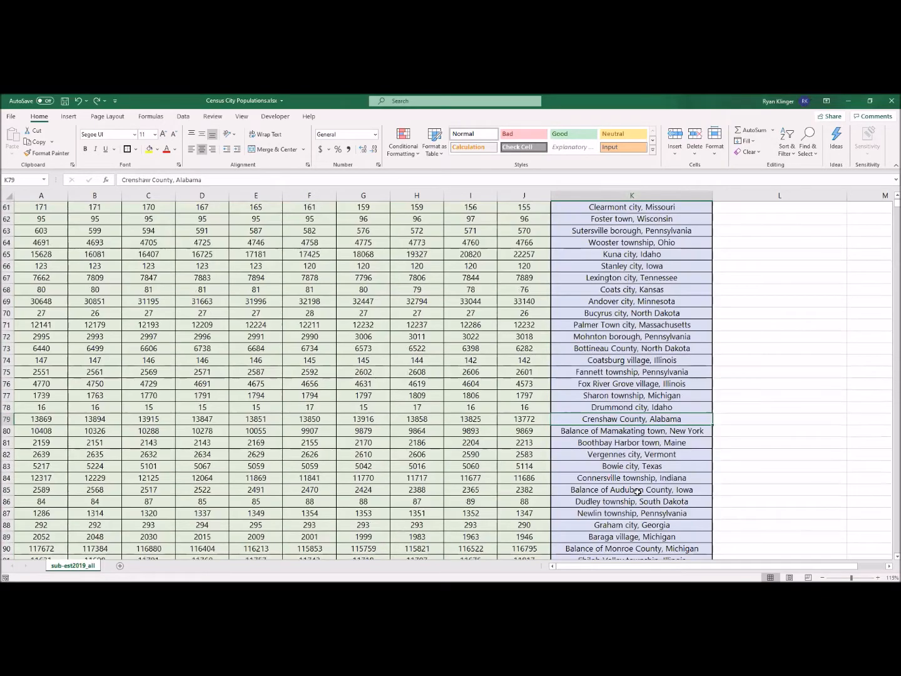
pyautogui.scroll(-4, 638, 492)
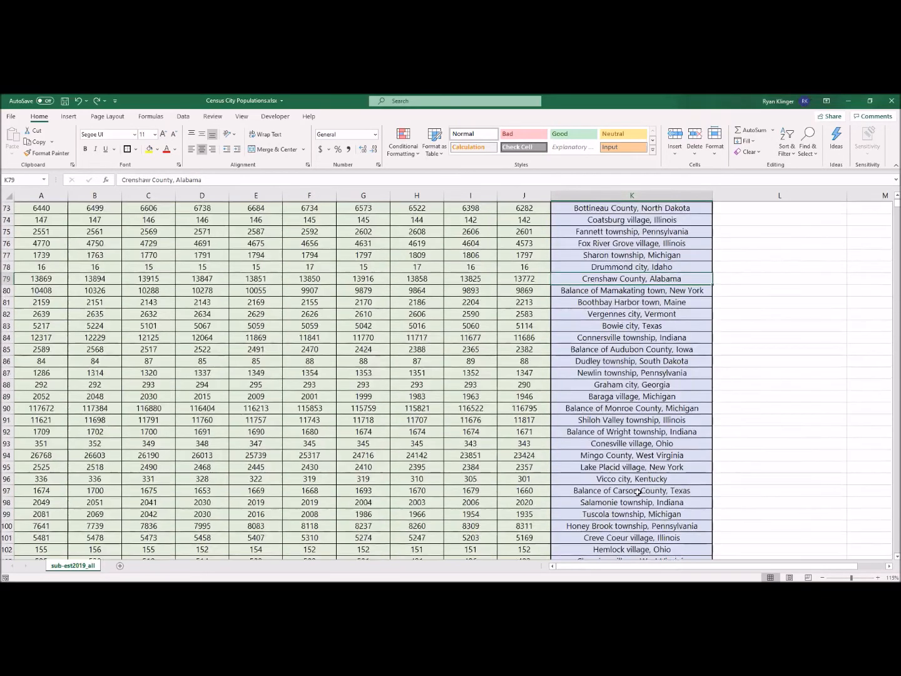
pyautogui.click(639, 538)
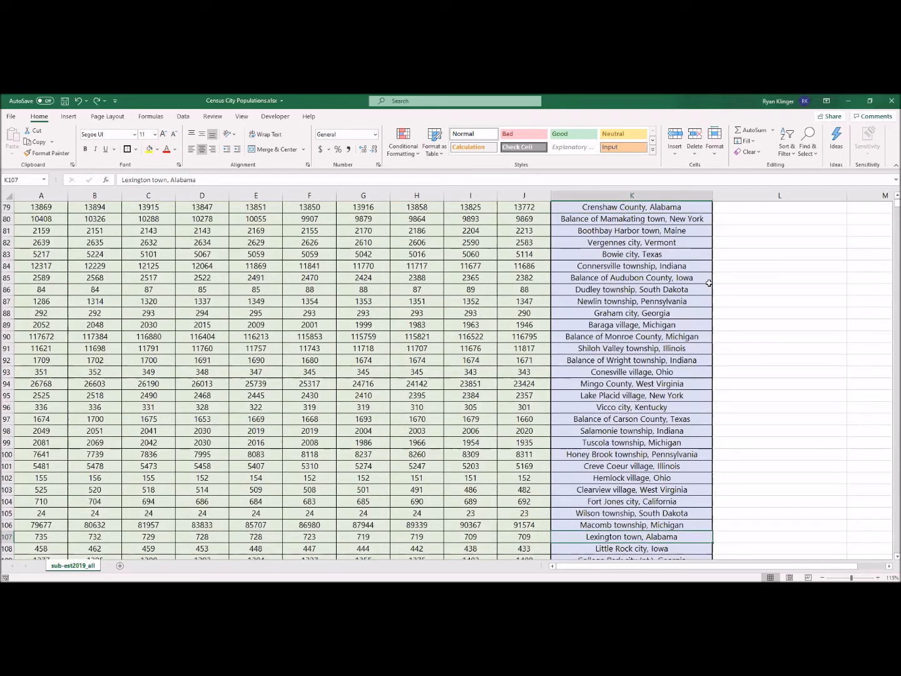
# Sort the entire sheet by the City/State column on cell values, A to Z.
pyautogui.hotkey('ctrl', 'Up')
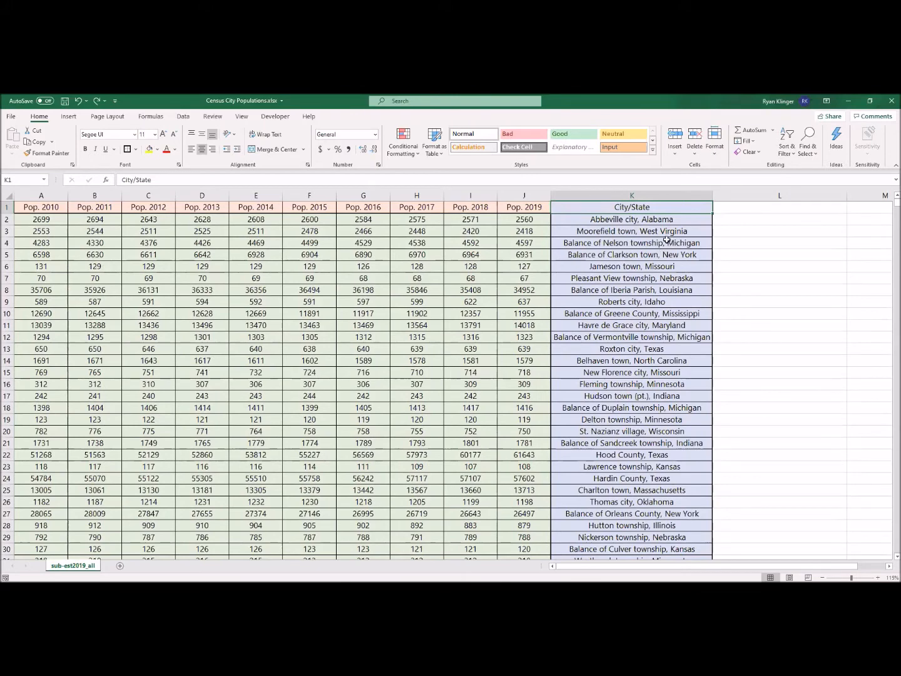
pyautogui.click(8, 196)
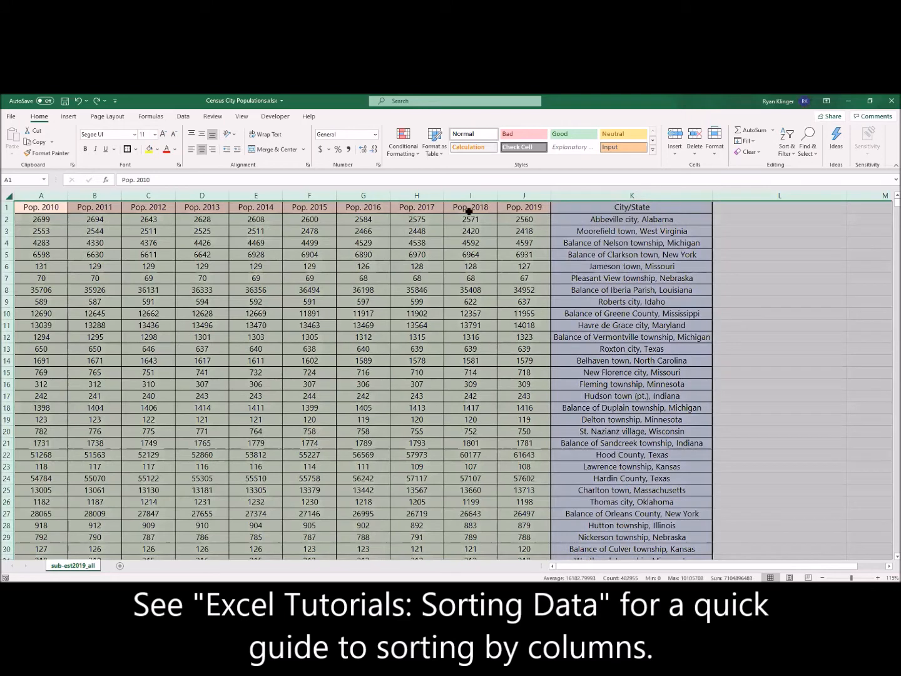
pyautogui.click(789, 150)
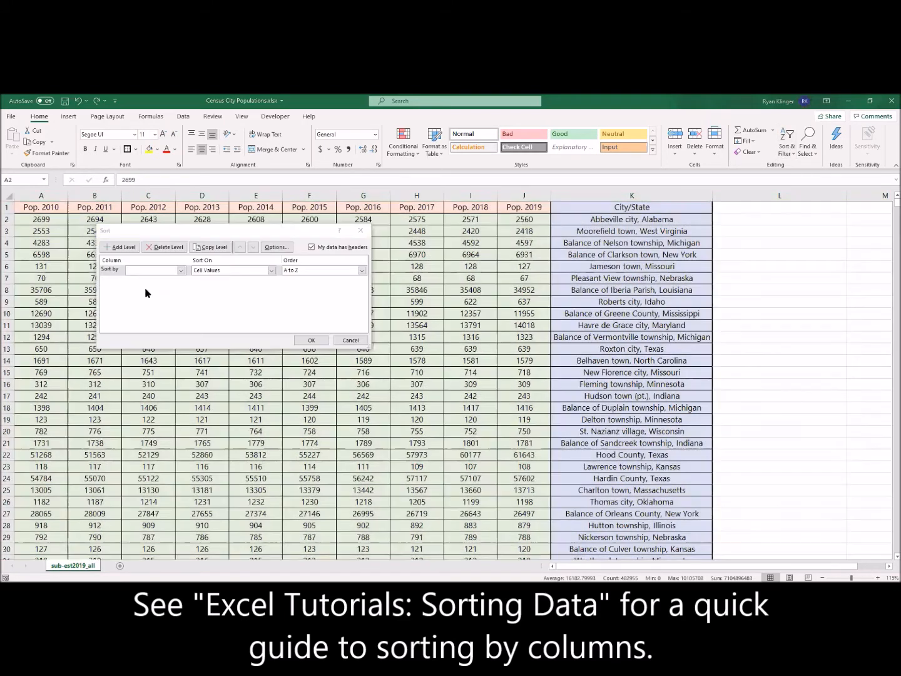
pyautogui.click(143, 272)
pyautogui.click(148, 339)
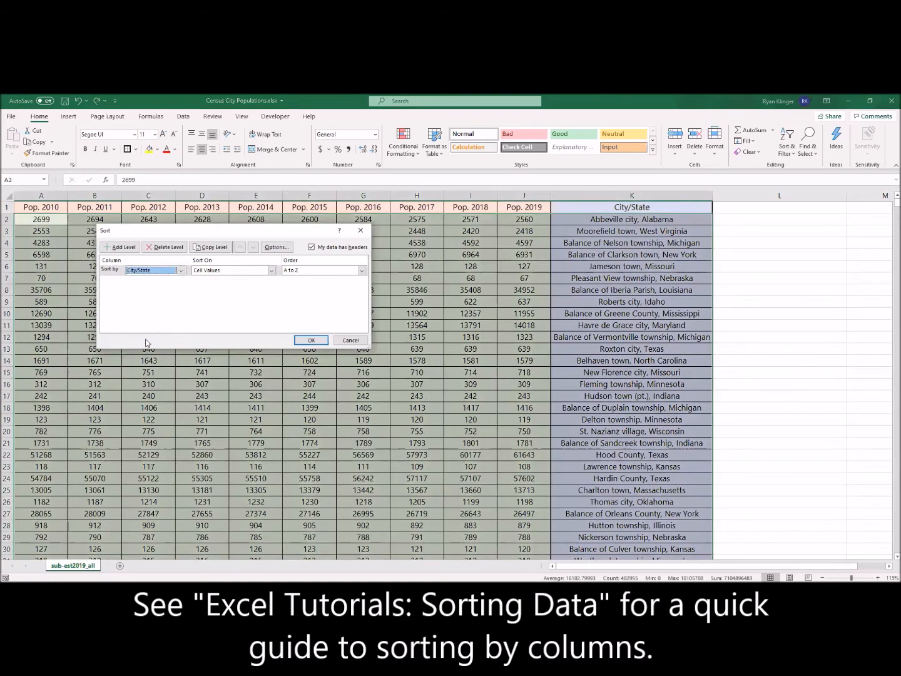
pyautogui.click(310, 342)
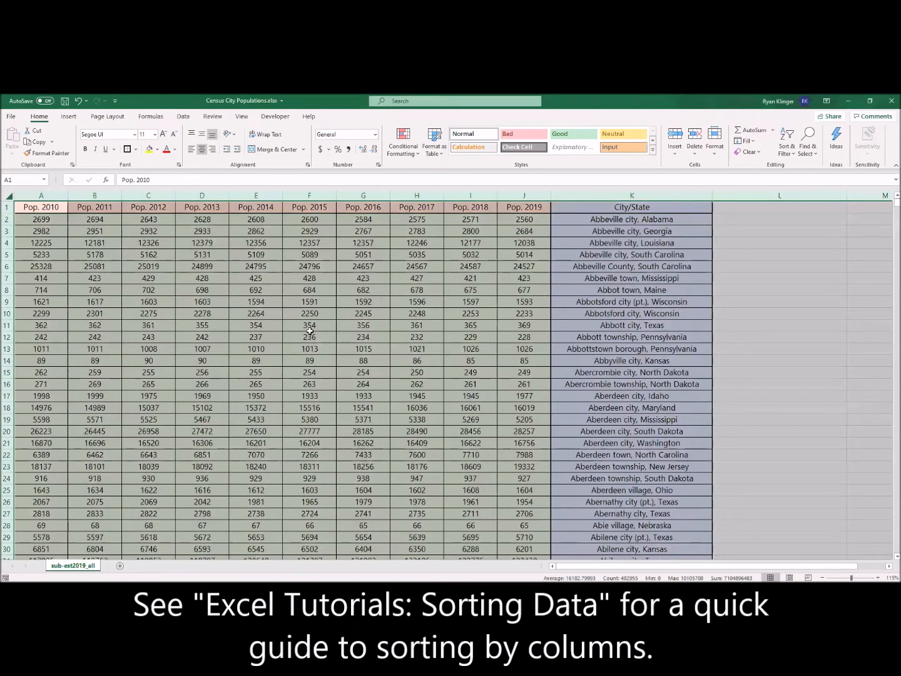
# Check the sorted Abbeville city entries in K2 through K5 to see how they are ordered.
pyautogui.click(575, 217)
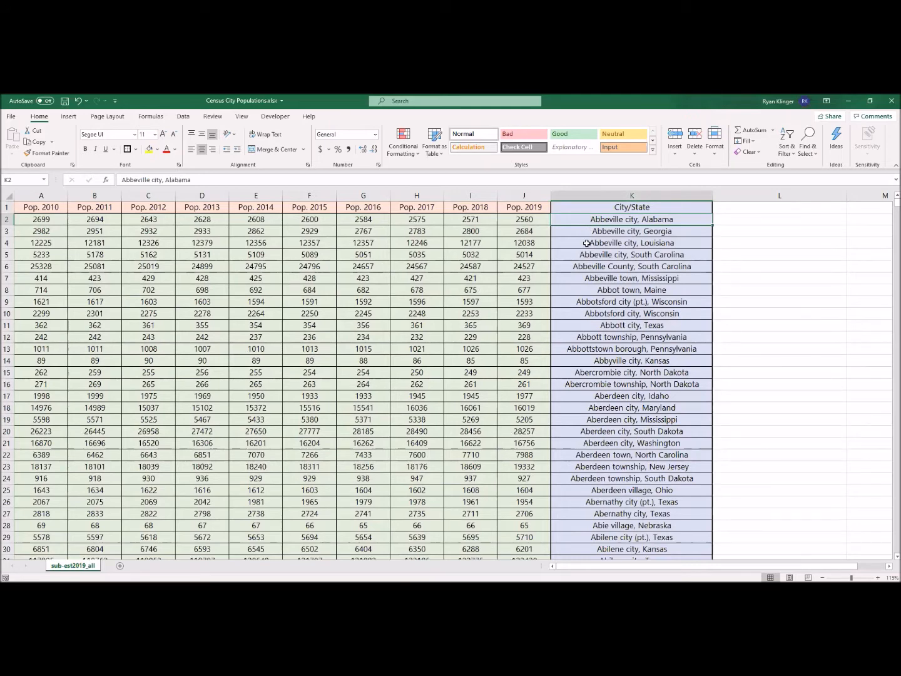
pyautogui.press('Down')
pyautogui.press('Down')
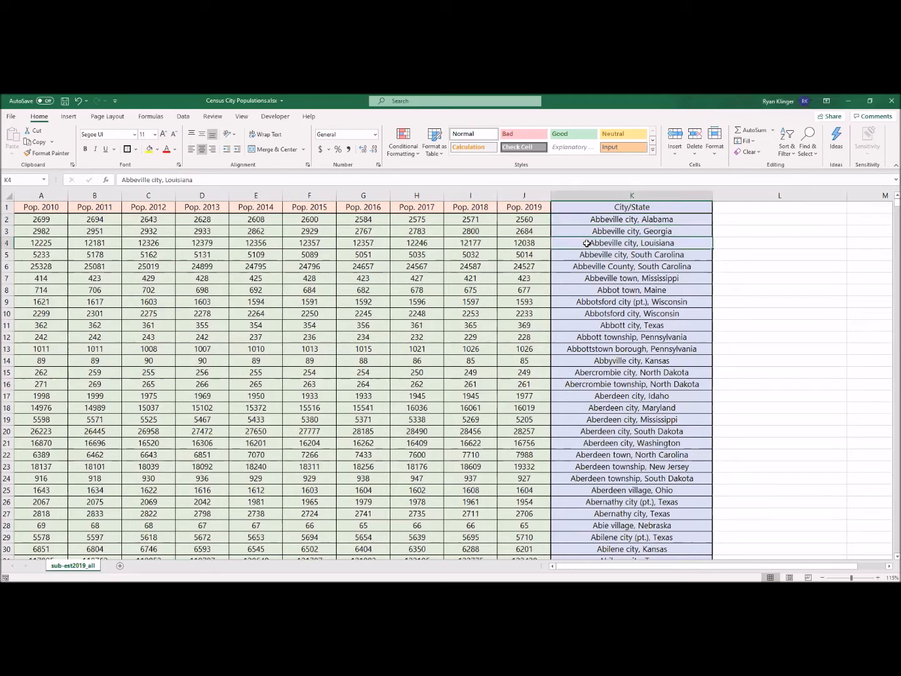
pyautogui.press('Down')
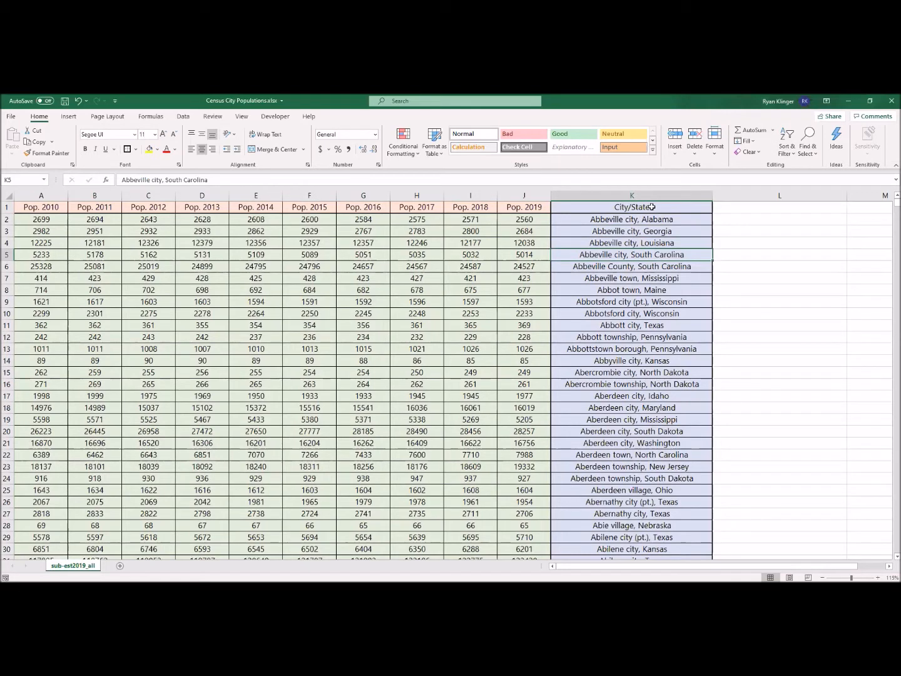
# Shorten the City/State header in K1 to City.
pyautogui.doubleClick(654, 207)
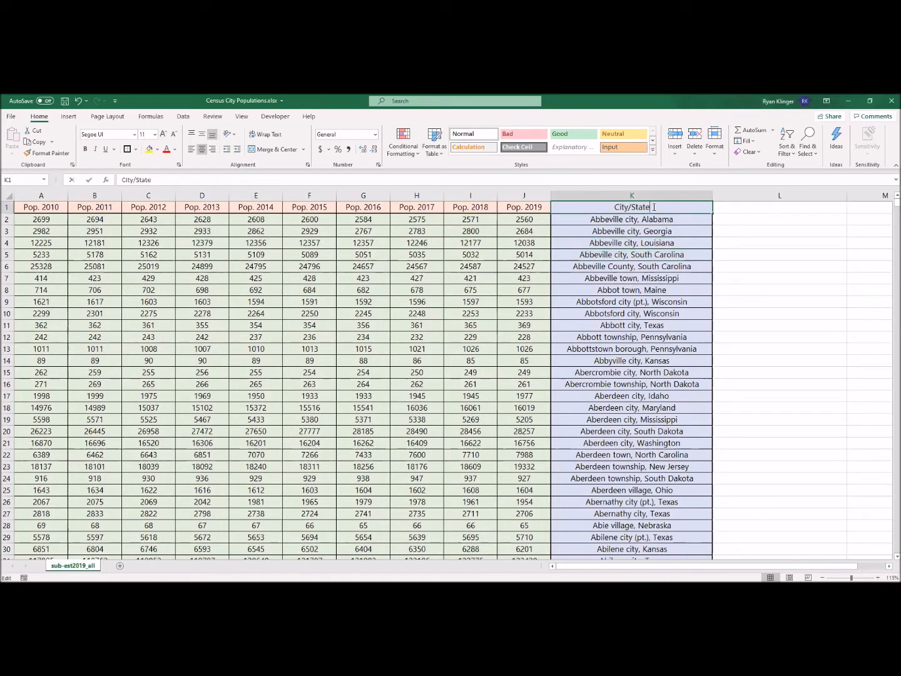
pyautogui.press('BackSpace')
pyautogui.press('Tab')
# Enter STATE as the header in cell L1.
pyautogui.write('STATE')
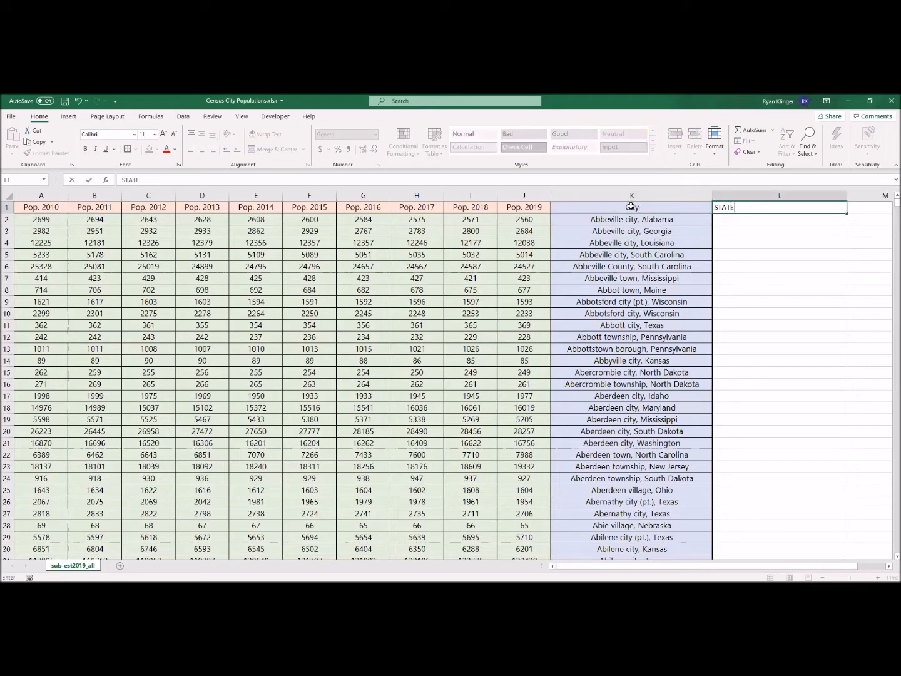
pyautogui.press('Return')
pyautogui.press('Left')
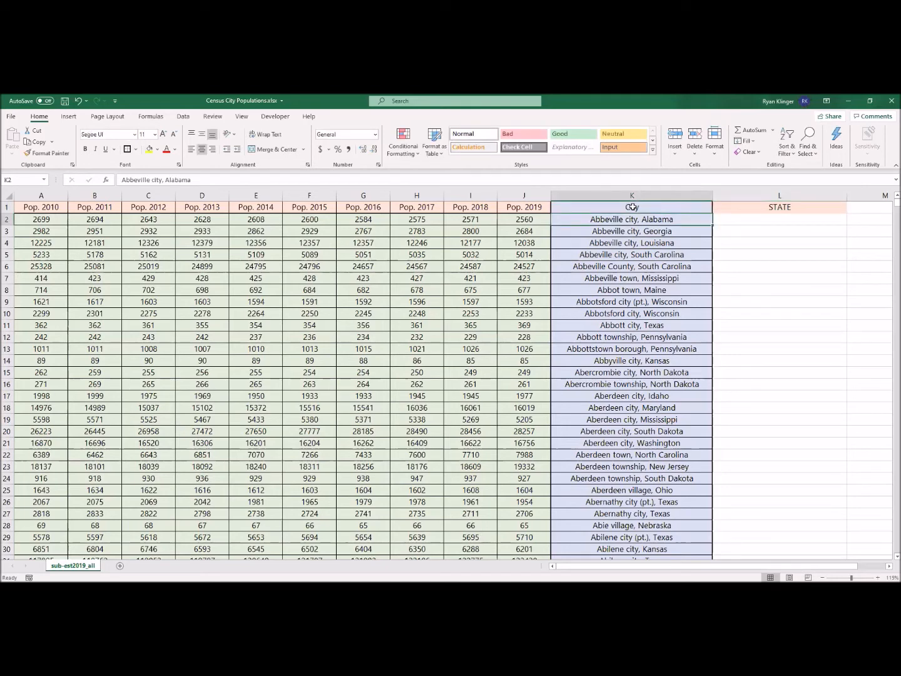
# Remove the state from the Abbeville city, Alabama entry in K2 and enter Alabama in L2.
pyautogui.doubleClick(638, 219)
pyautogui.moveTo(637, 219); pyautogui.dragTo(674, 219)
pyautogui.press('BackSpace')
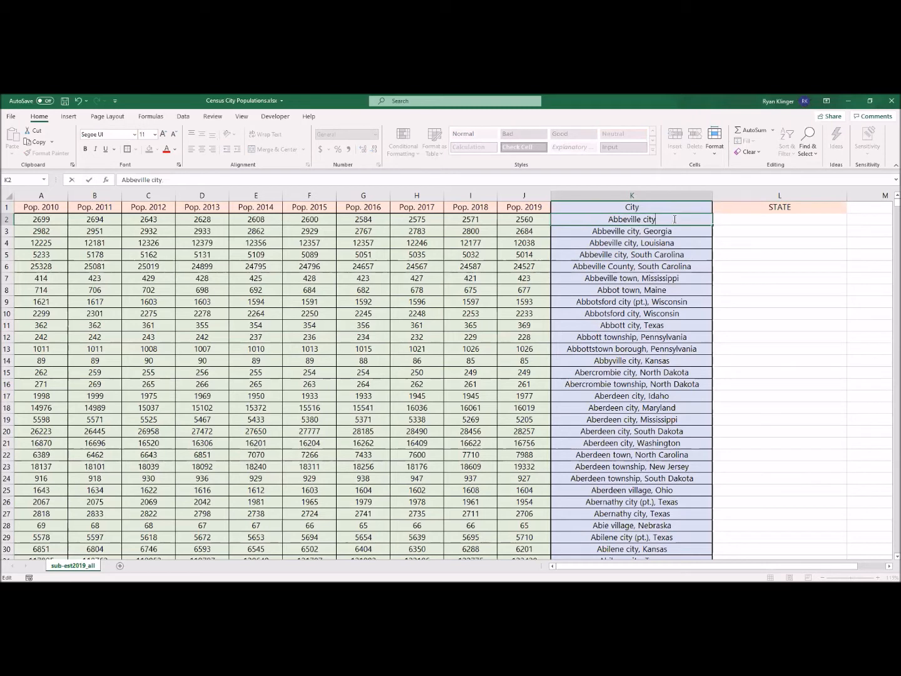
pyautogui.press('Tab')
pyautogui.write('Alabama')
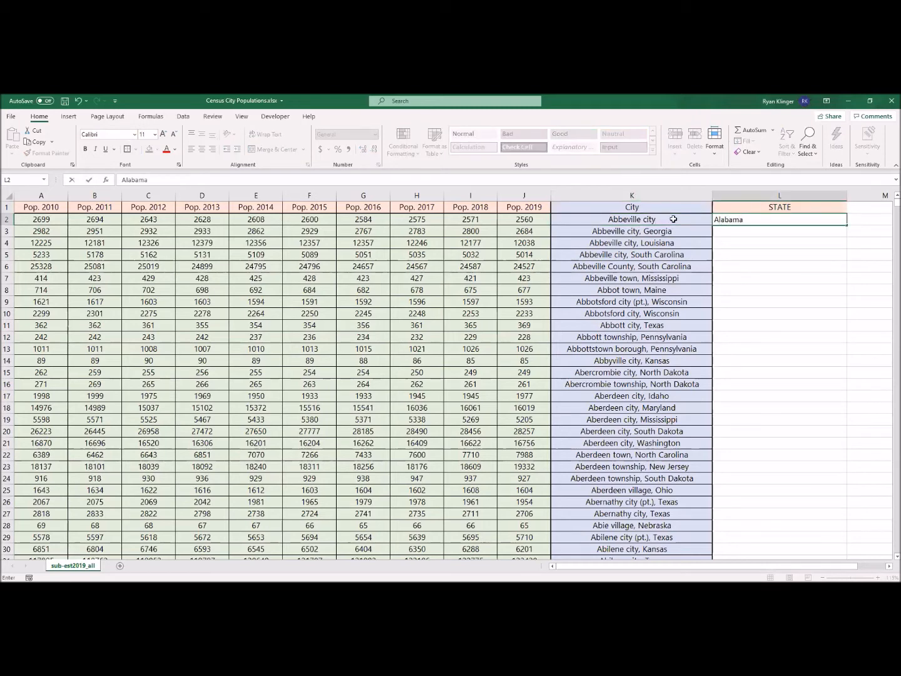
pyautogui.press('Return')
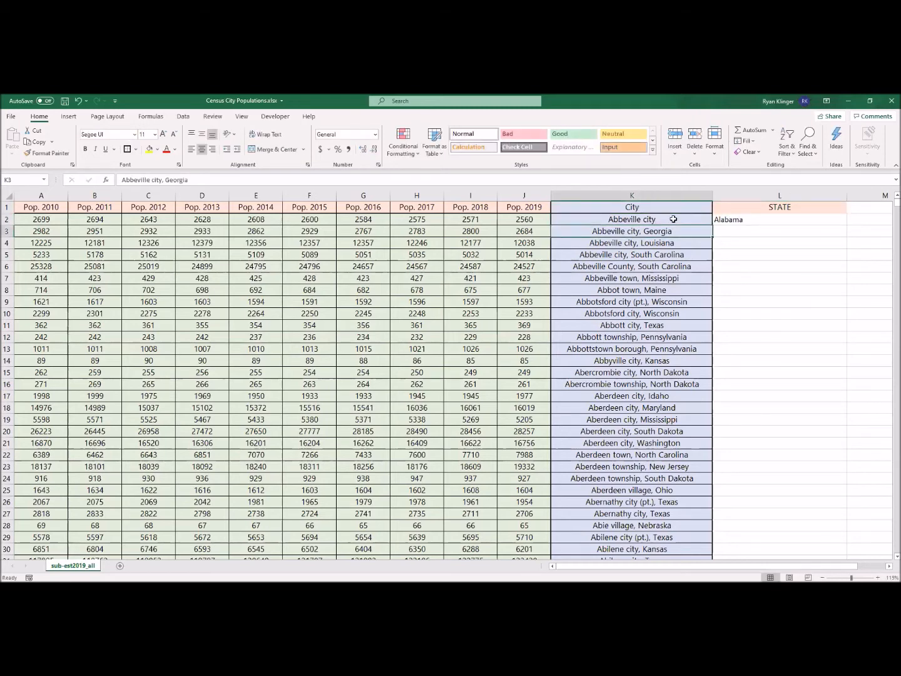
# Remove the state from the Abbeville city, Georgia entry in K3 and enter Georgia in L3.
pyautogui.doubleClick(641, 232)
pyautogui.moveTo(640, 231); pyautogui.dragTo(674, 231)
pyautogui.press('Delete')
pyautogui.press('Tab')
pyautogui.write('Georgia')
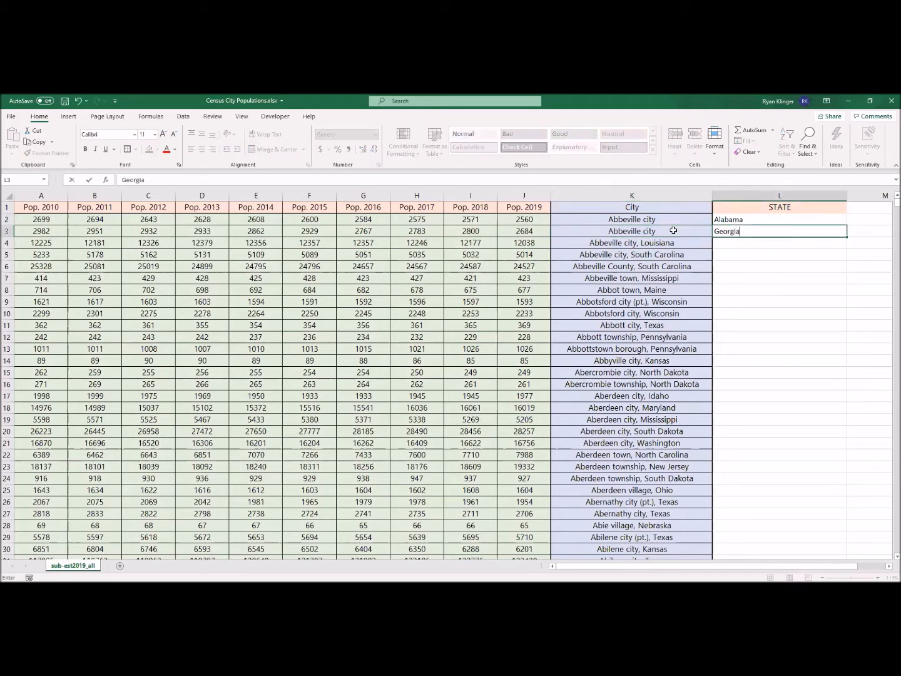
pyautogui.click(745, 249)
# Undo the manual splitting of the two Abbeville entries and the STATE header in L1.
pyautogui.hotkey('ctrl', 'z')
pyautogui.hotkey('ctrl', 'z')
pyautogui.hotkey('ctrl', 'z')
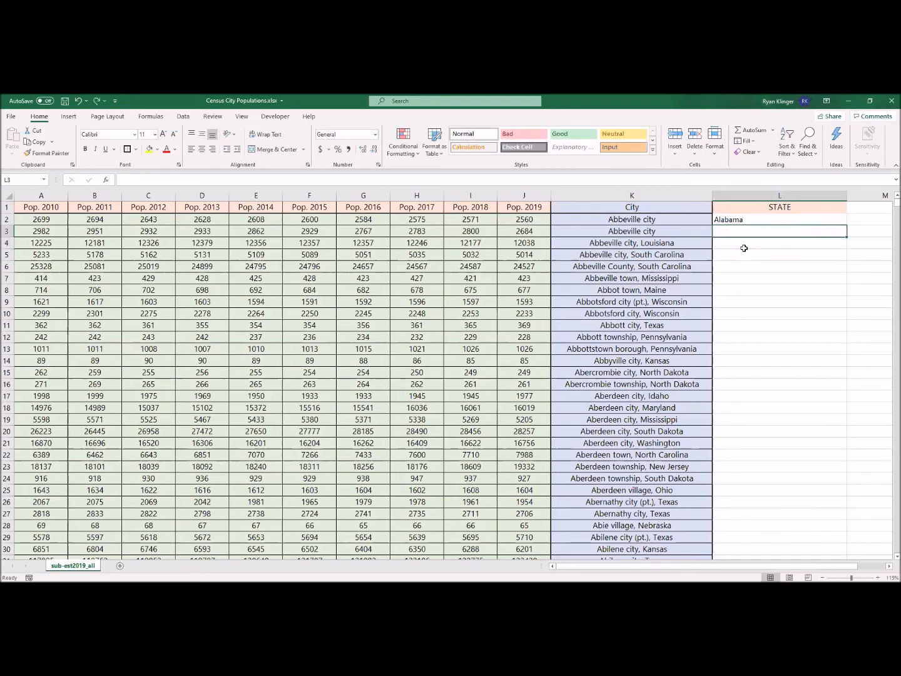
pyautogui.hotkey('ctrl', 'z')
pyautogui.hotkey('ctrl', 'z')
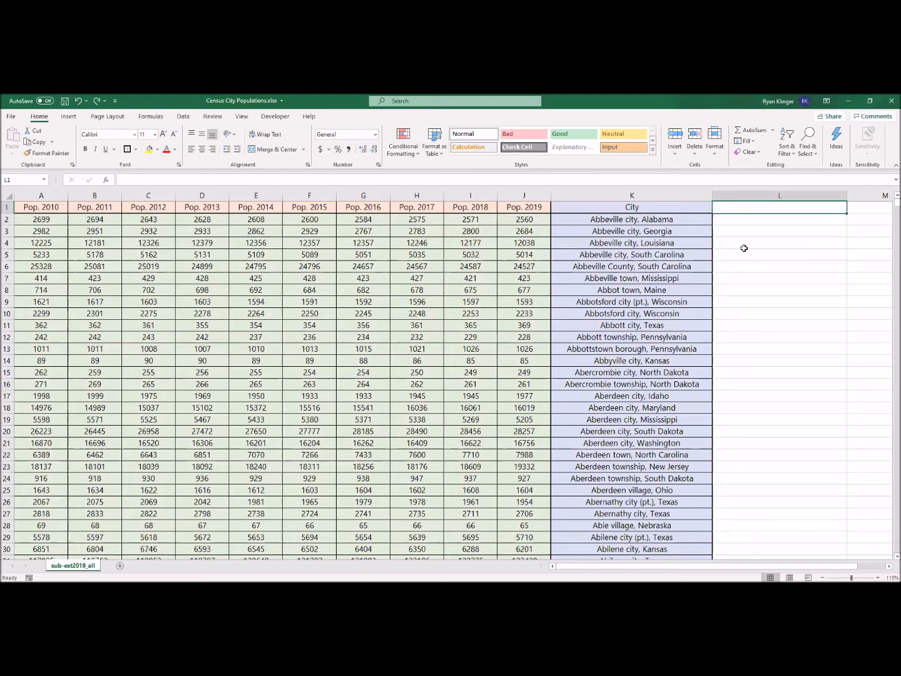
# Start the Text to Columns wizard for the whole City column K.
pyautogui.click(676, 195)
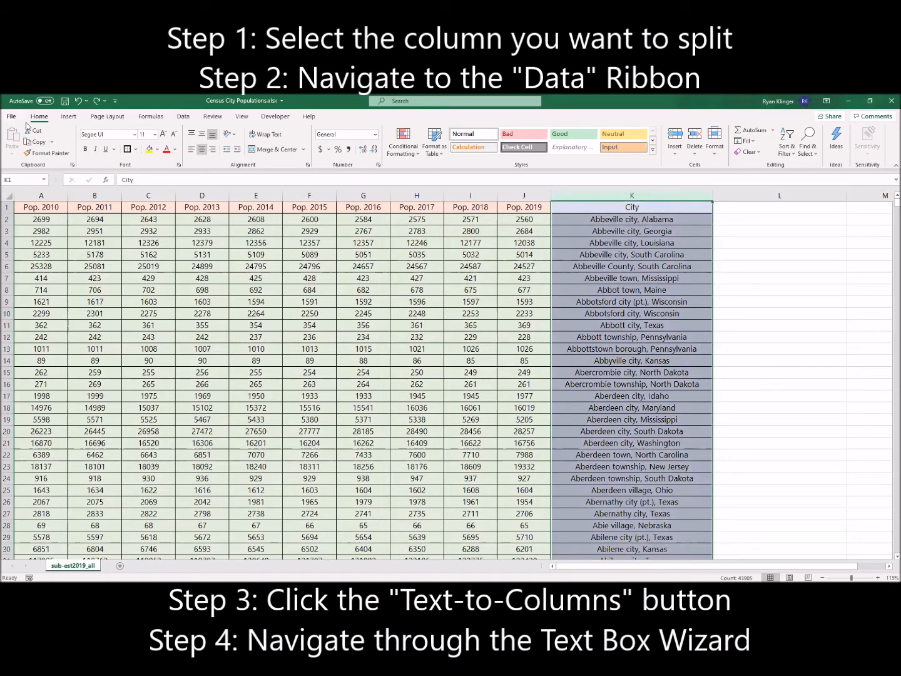
pyautogui.click(183, 120)
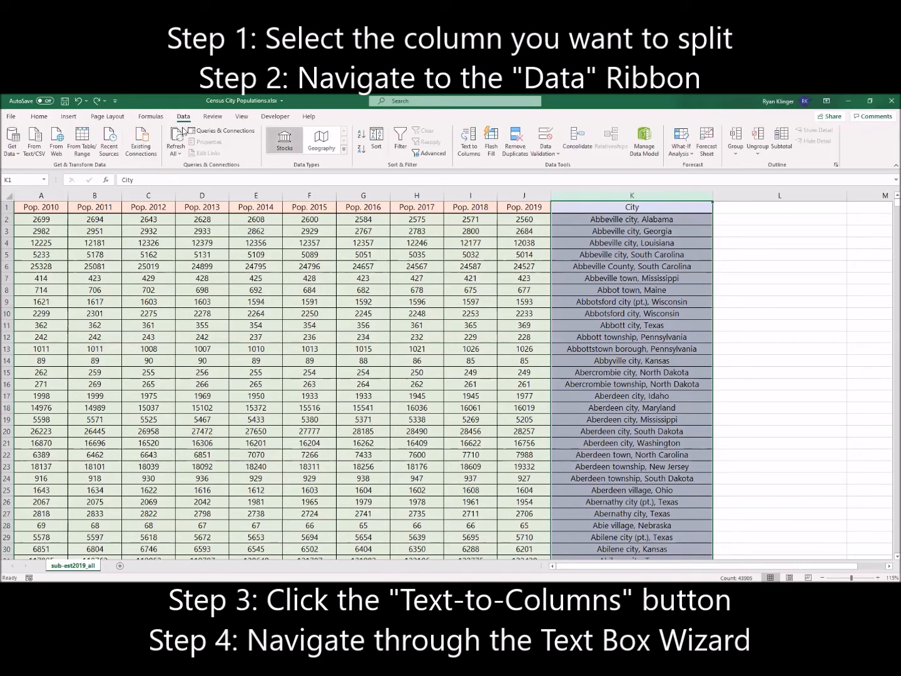
pyautogui.click(469, 150)
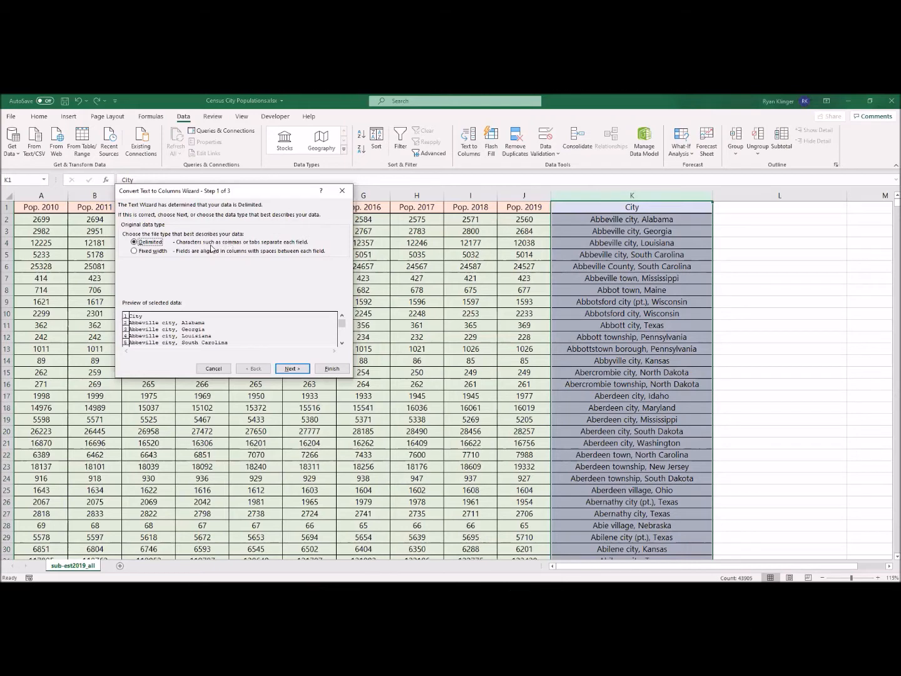
# Try a Fixed width split with a break line at about character 9, check it against further preview rows, and return to the data type choice.
pyautogui.click(154, 252)
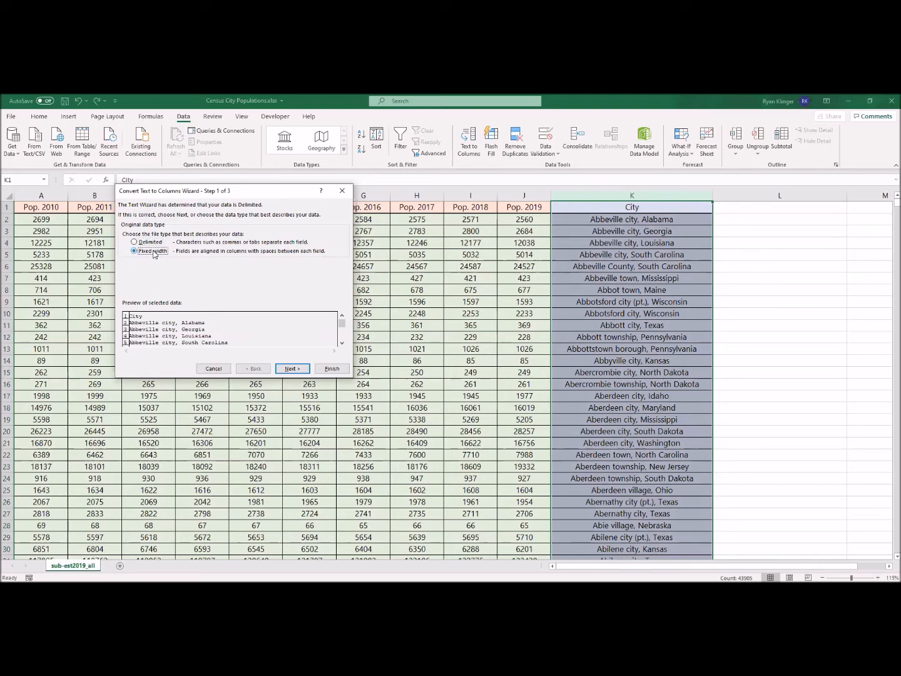
pyautogui.click(284, 372)
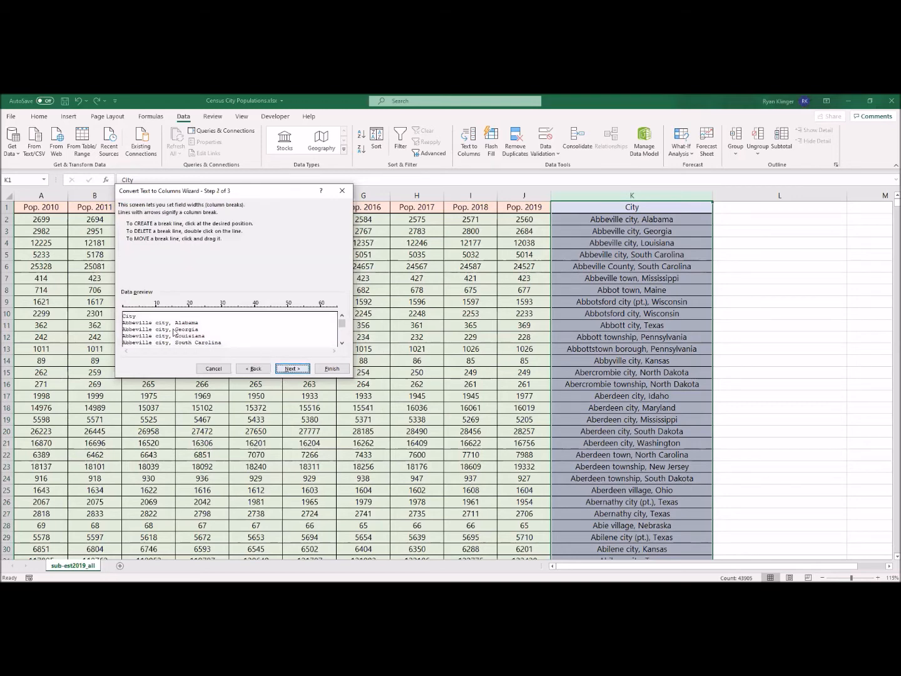
pyautogui.click(153, 309)
pyautogui.click(342, 343)
pyautogui.click(343, 343)
pyautogui.click(342, 343)
pyautogui.click(343, 342)
pyautogui.click(342, 343)
pyautogui.click(342, 343)
pyautogui.click(342, 343)
pyautogui.click(343, 343)
pyautogui.click(341, 343)
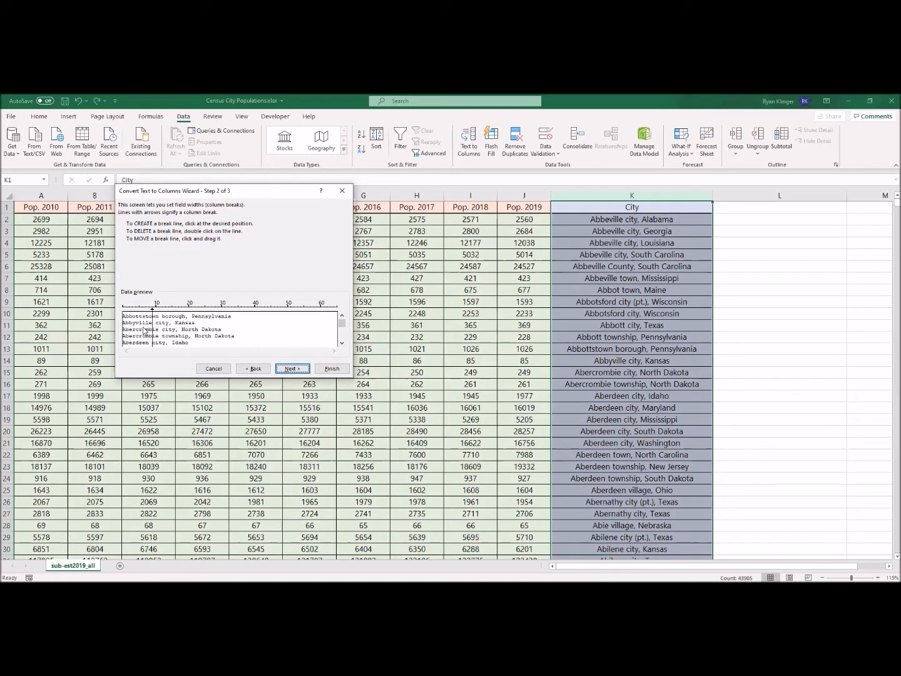
pyautogui.click(252, 369)
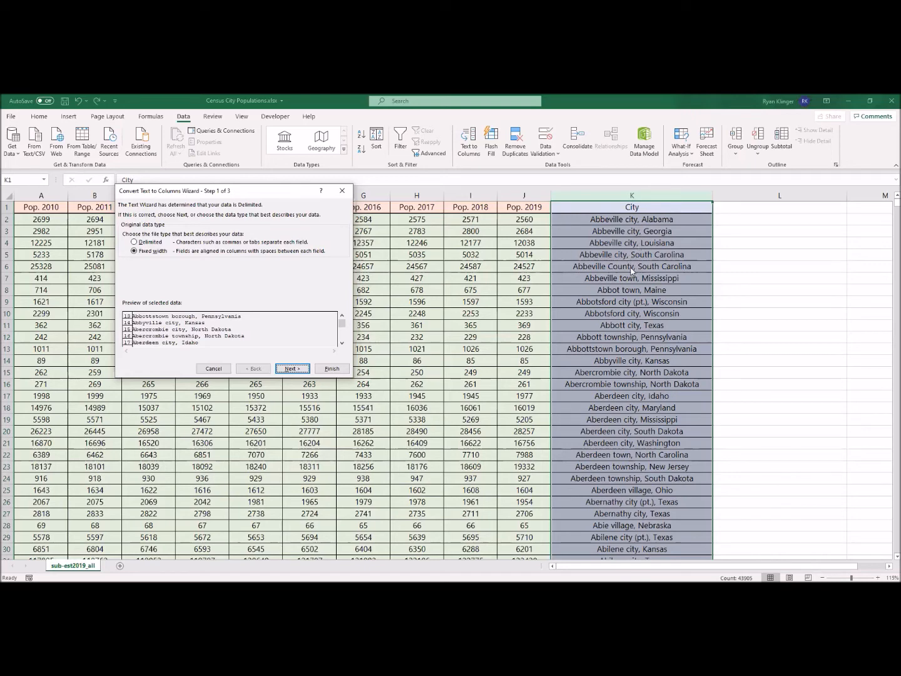
# Set the original data type to Delimited and proceed to the delimiter options.
pyautogui.click(149, 244)
pyautogui.click(283, 368)
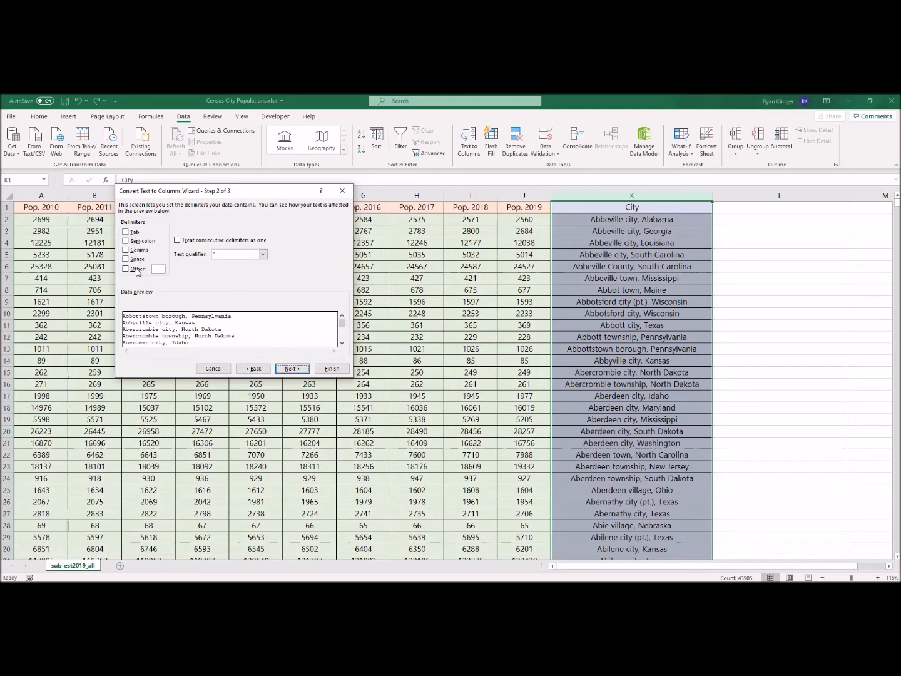
# Try the letter P as a custom Other delimiter, then disable that delimiter again.
pyautogui.click(136, 272)
pyautogui.write('P')
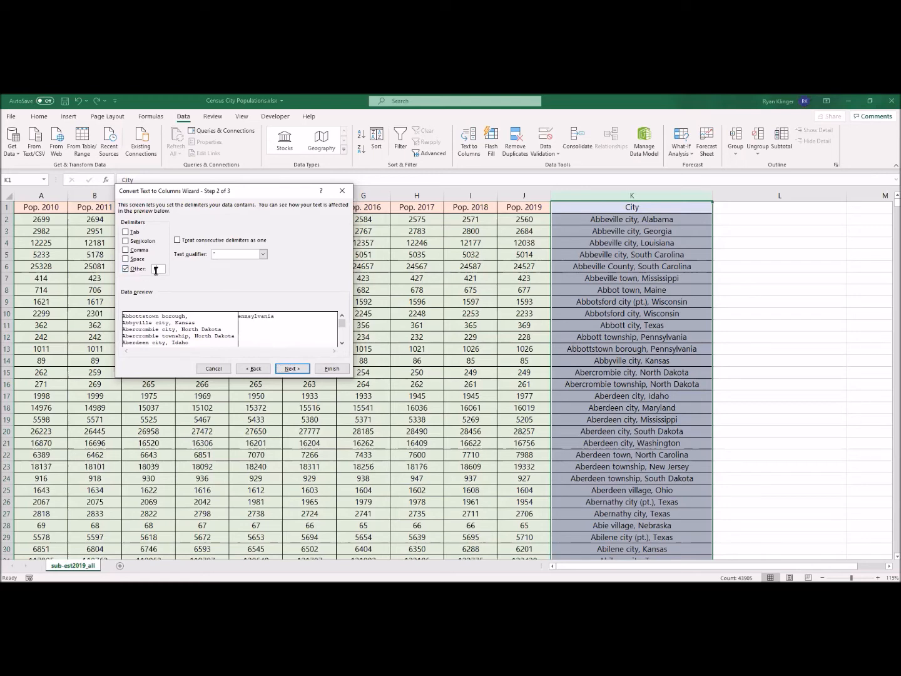
pyautogui.click(126, 268)
# Set Comma as the delimiter, check the split on further preview rows, and finish the conversion.
pyautogui.click(126, 249)
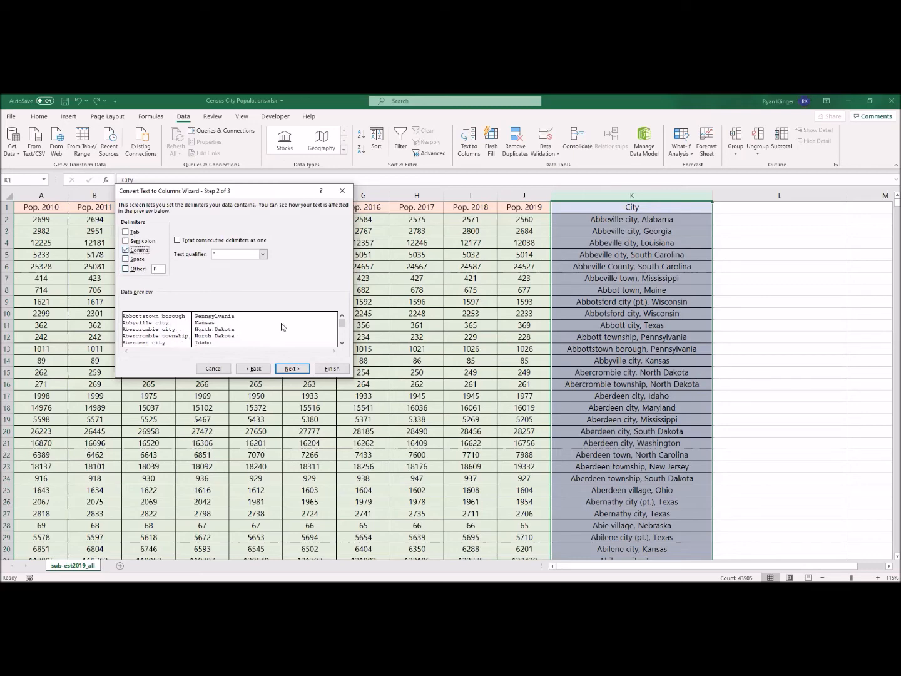
pyautogui.click(342, 343)
pyautogui.click(343, 343)
pyautogui.click(343, 343)
pyautogui.click(343, 343)
pyautogui.click(342, 343)
pyautogui.click(342, 343)
pyautogui.click(342, 343)
pyautogui.click(341, 343)
pyautogui.click(342, 343)
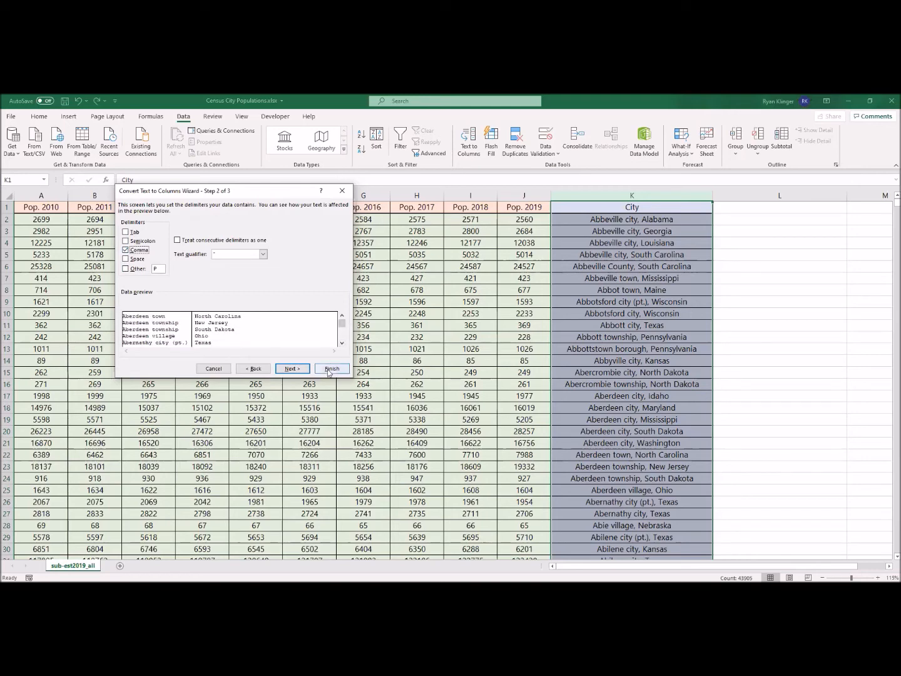
pyautogui.click(330, 369)
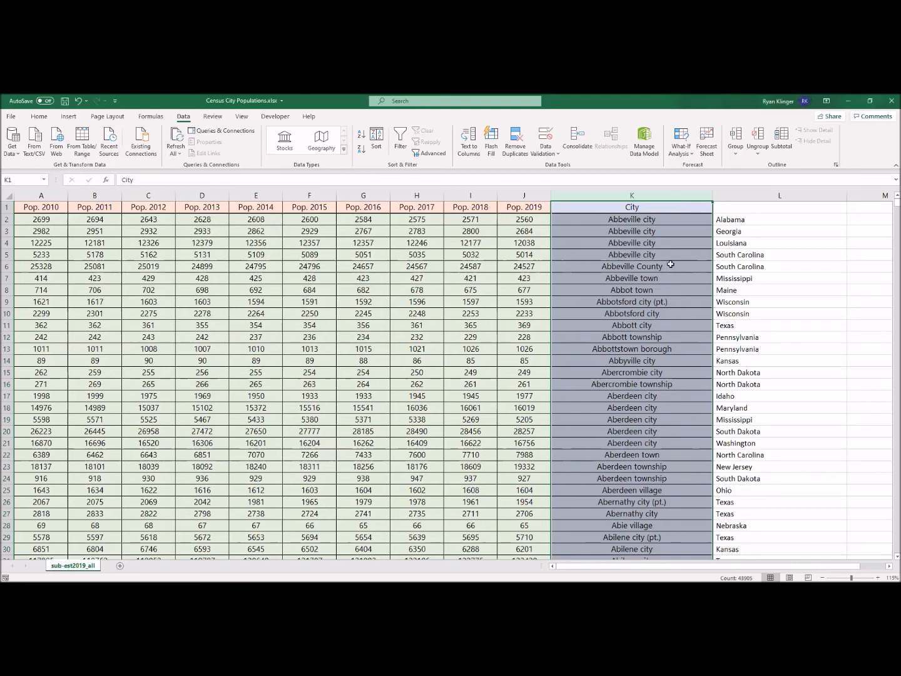
# Enter STATE as the header of the new state column in cell L1.
pyautogui.click(727, 209)
pyautogui.write('STATE')
pyautogui.press('Return')
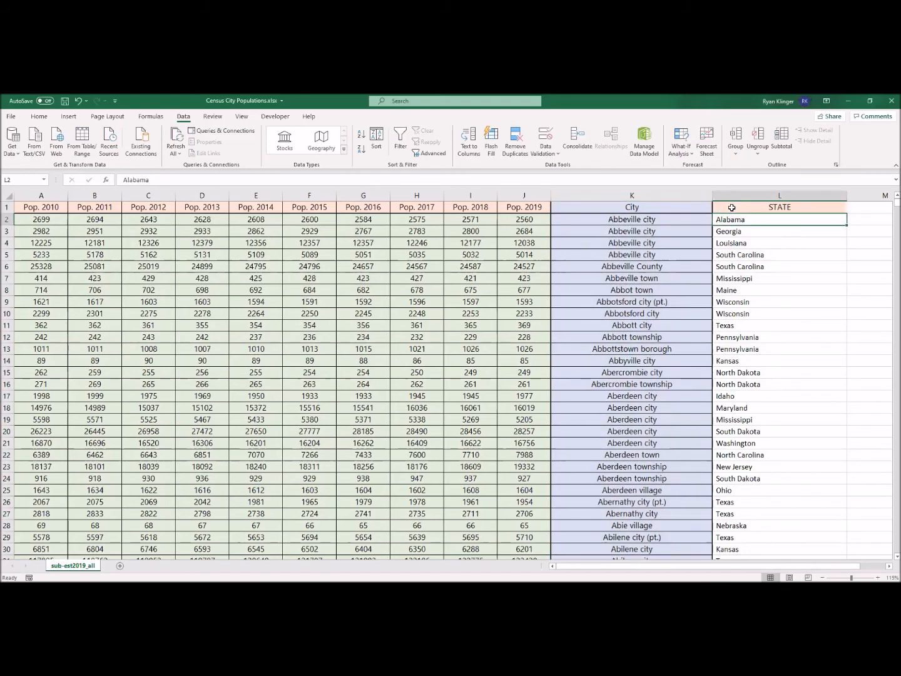
# Sort the whole sheet by the STATE column on cell values, ordered A to Z.
pyautogui.click(8, 198)
pyautogui.click(377, 140)
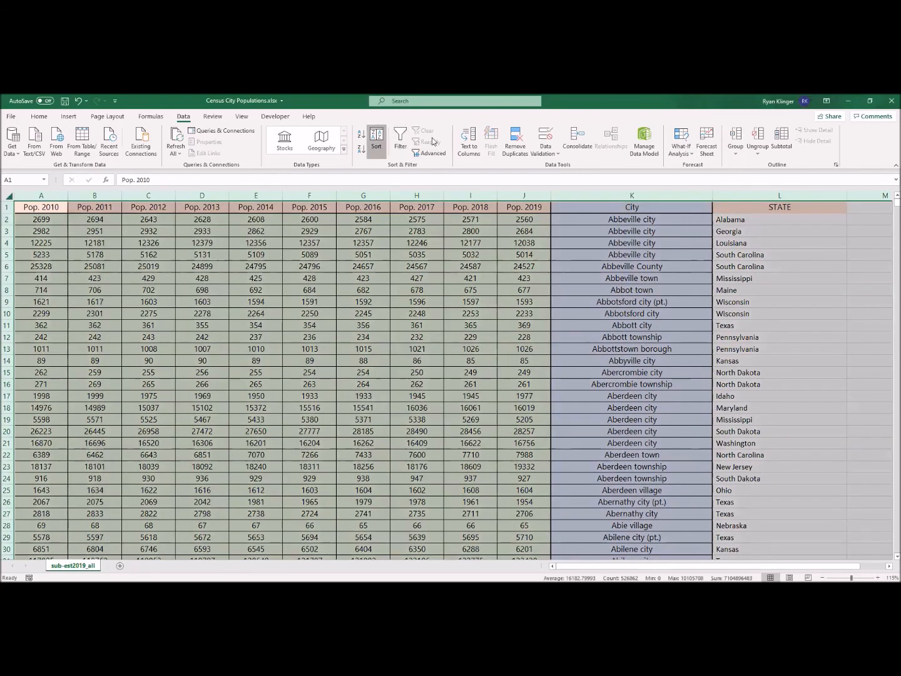
pyautogui.click(167, 271)
pyautogui.click(149, 340)
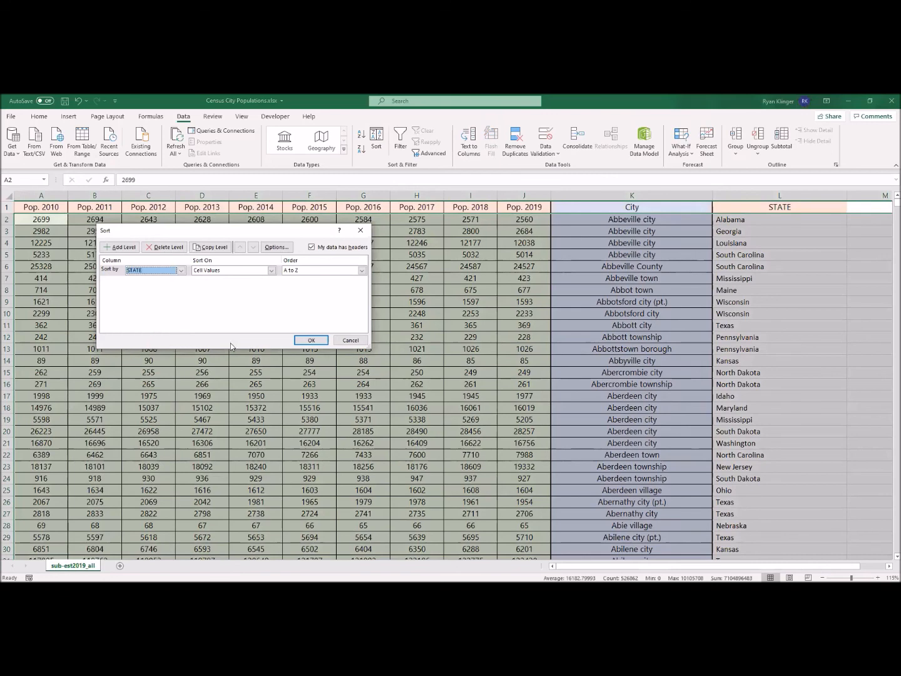
pyautogui.click(313, 340)
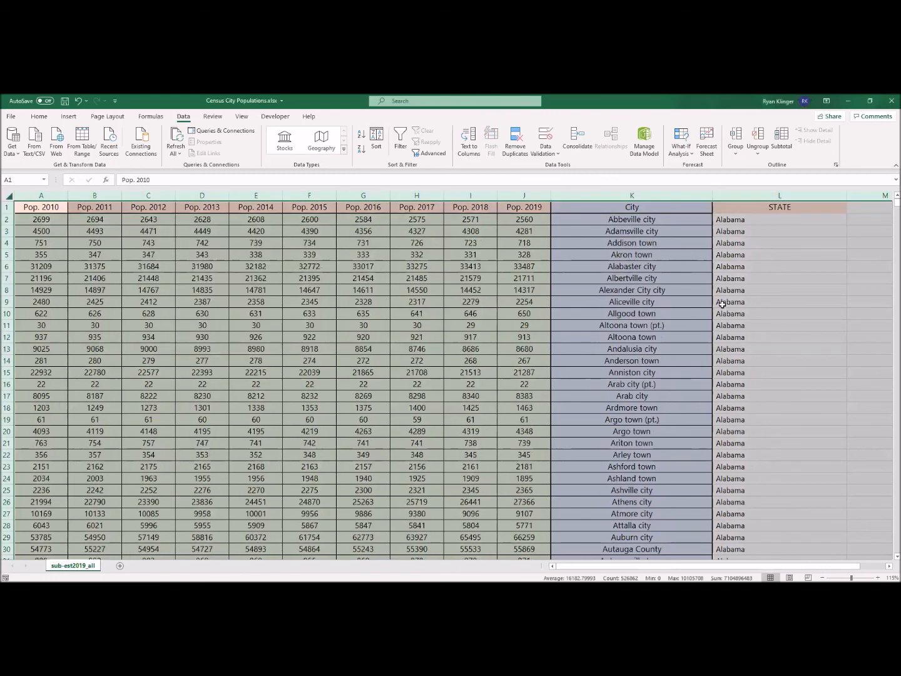